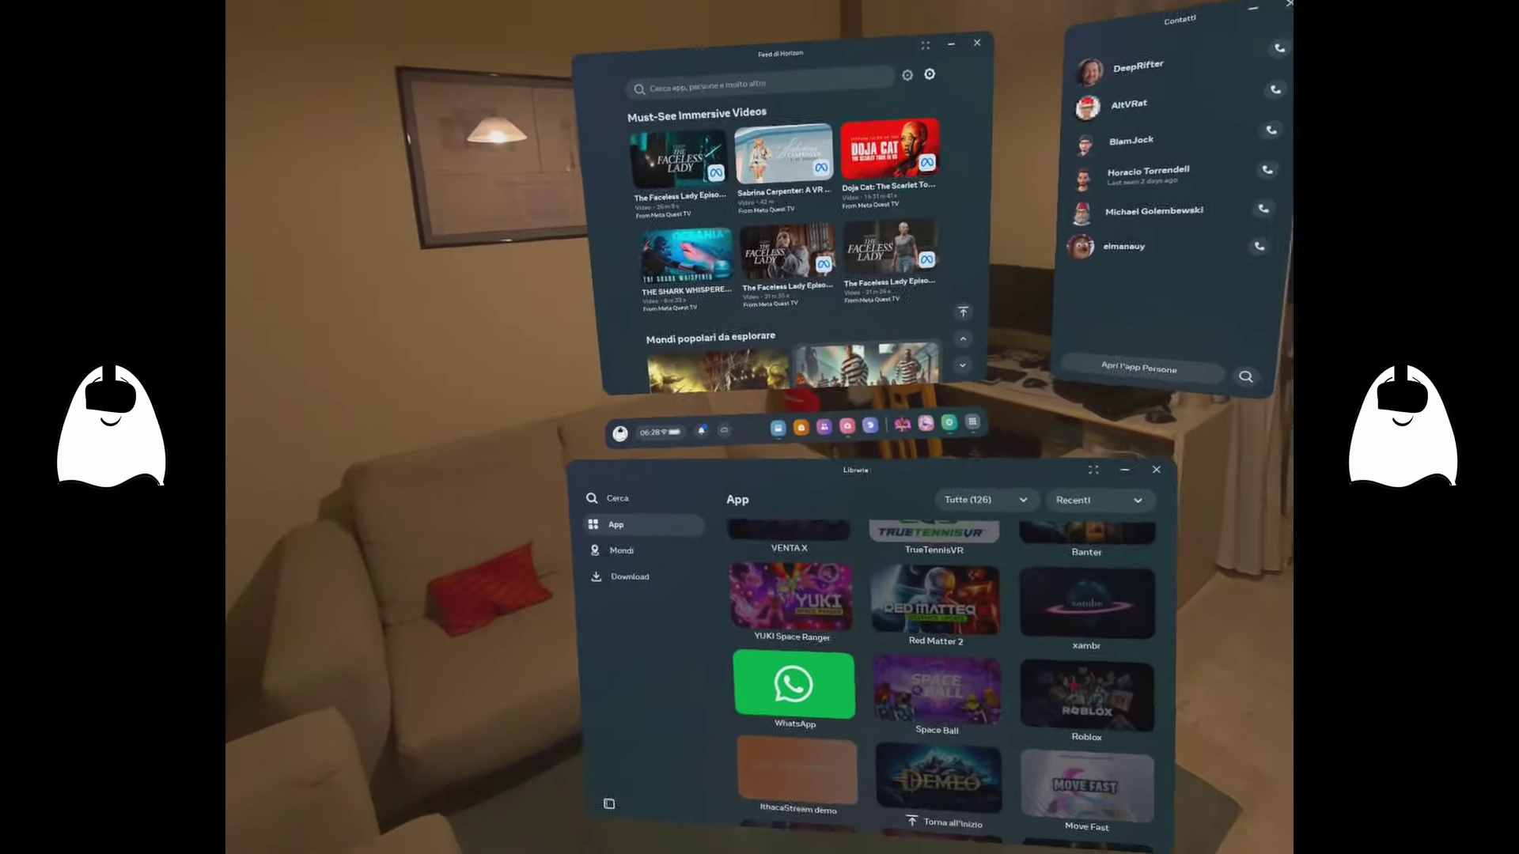
scroll(913, 665, down, 5)
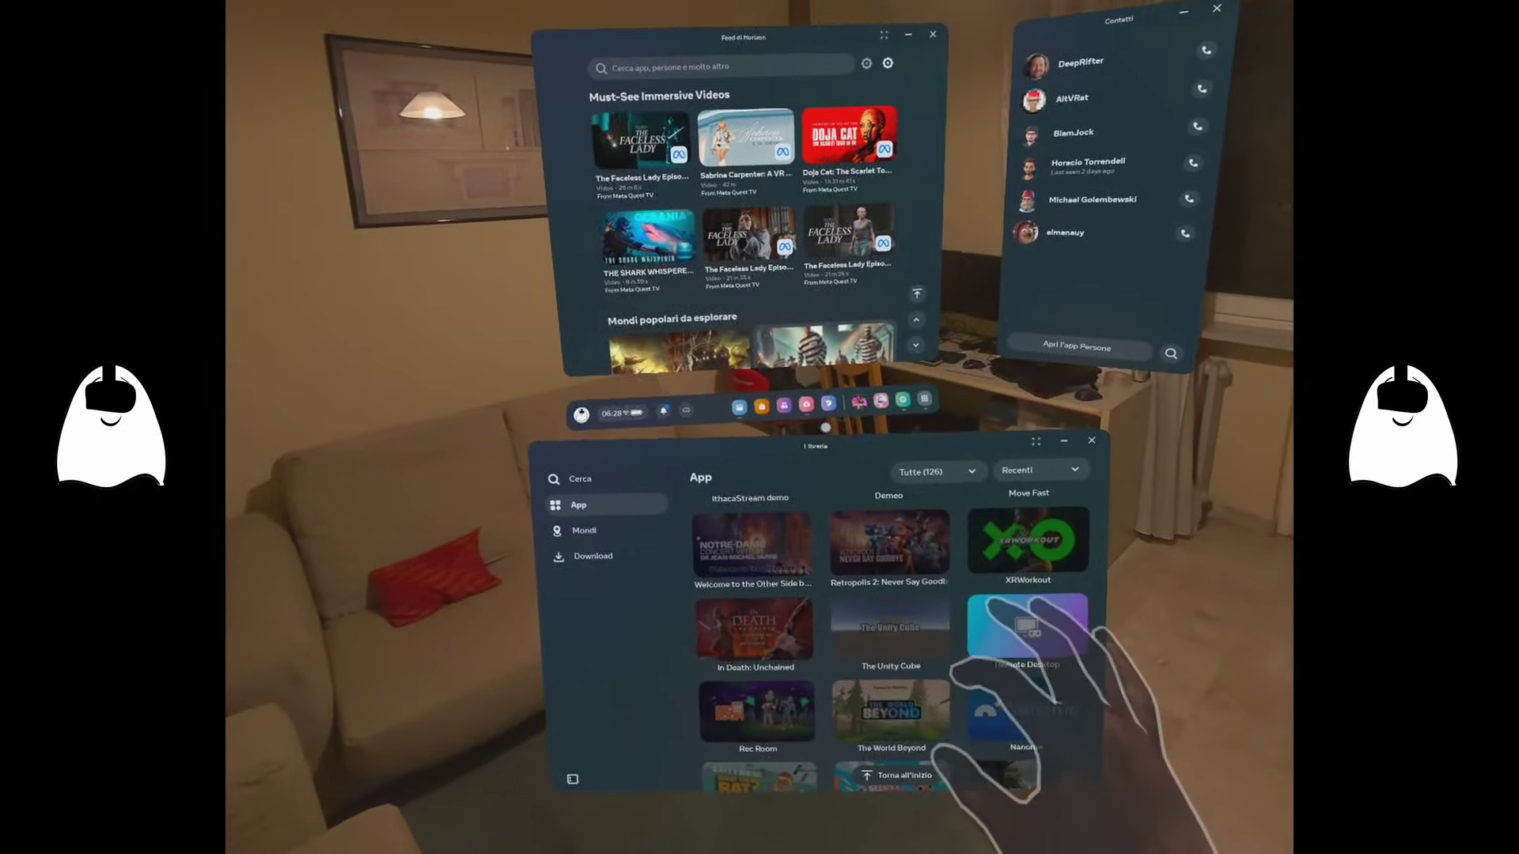